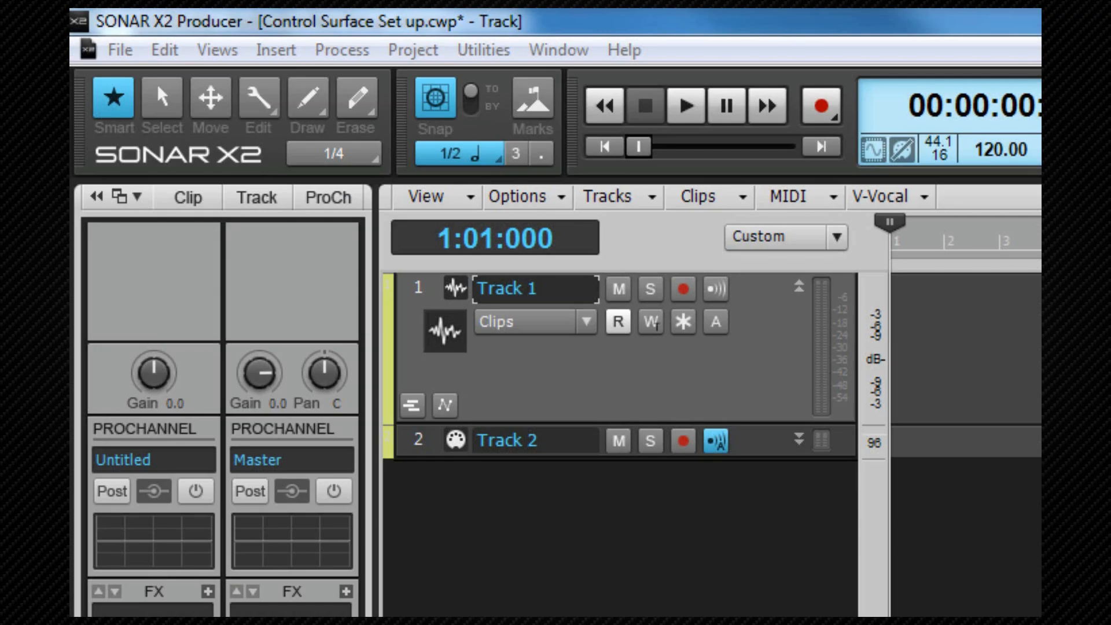
# Disable the Roland SonicCell IN L input driver and Roland SonicCell OUT L output driver in the audio device preferences.
pyautogui.click(172, 44)
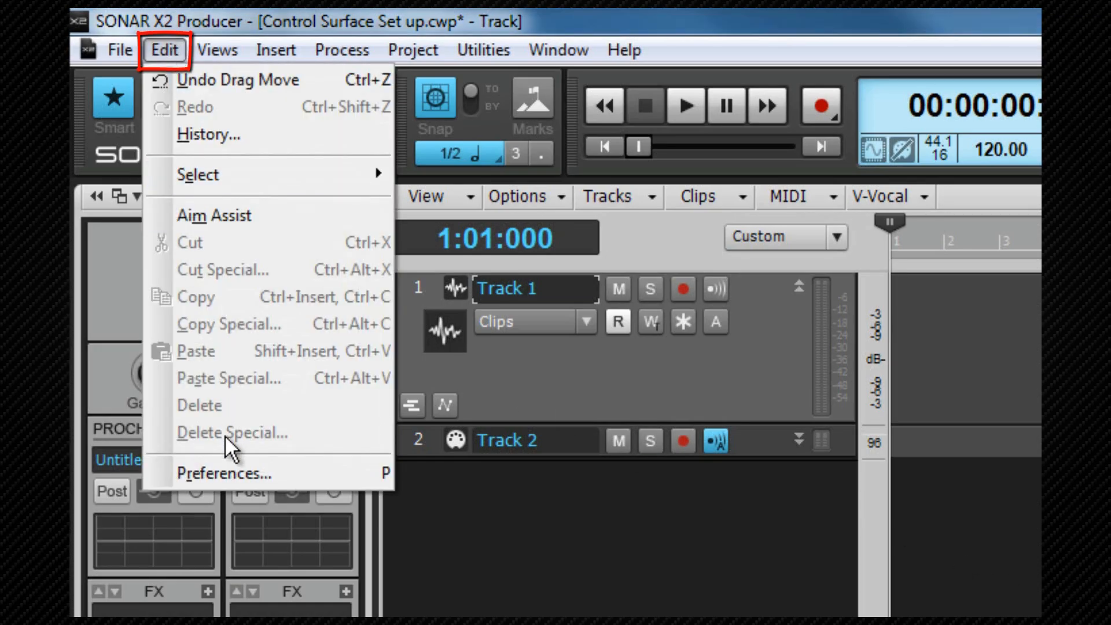
pyautogui.click(225, 471)
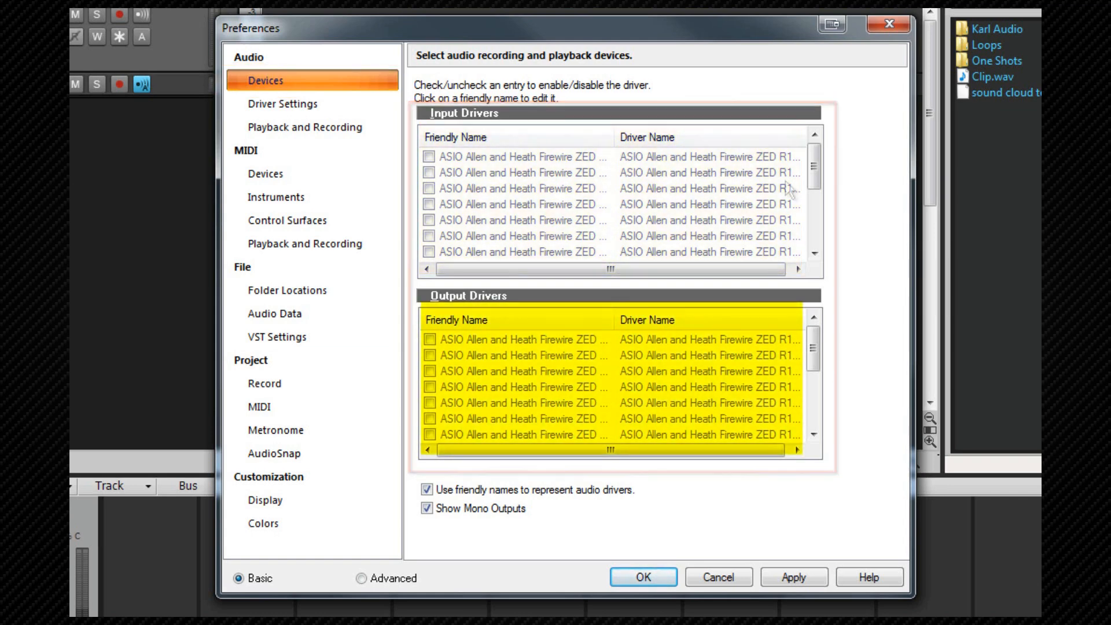
pyautogui.moveTo(814, 167); pyautogui.dragTo(808, 242)
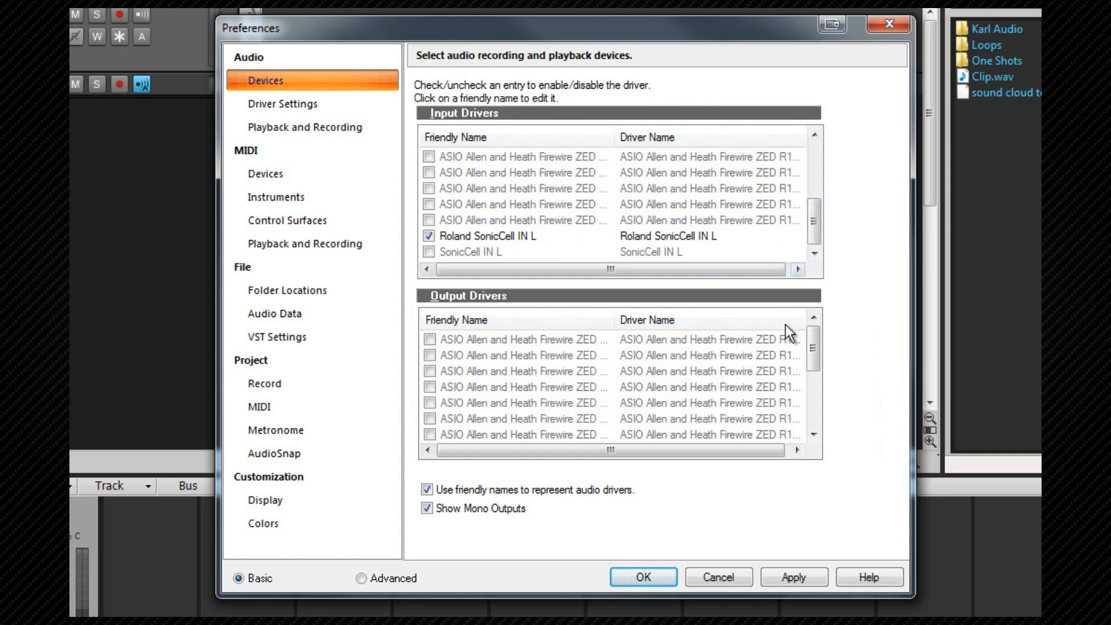
pyautogui.moveTo(813, 349); pyautogui.dragTo(807, 413)
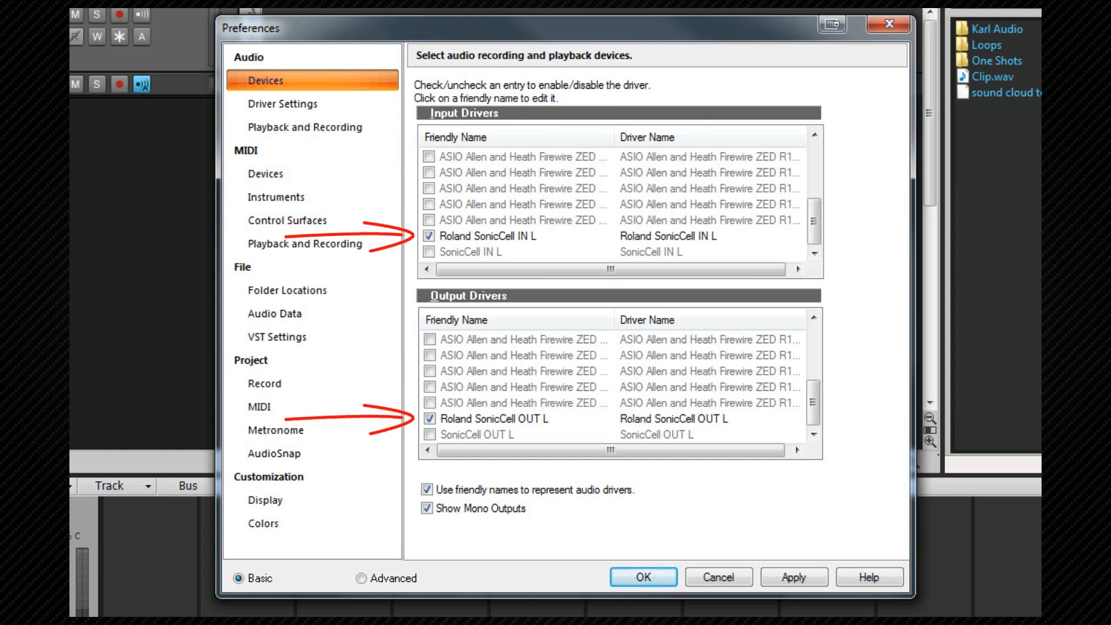
pyautogui.click(429, 235)
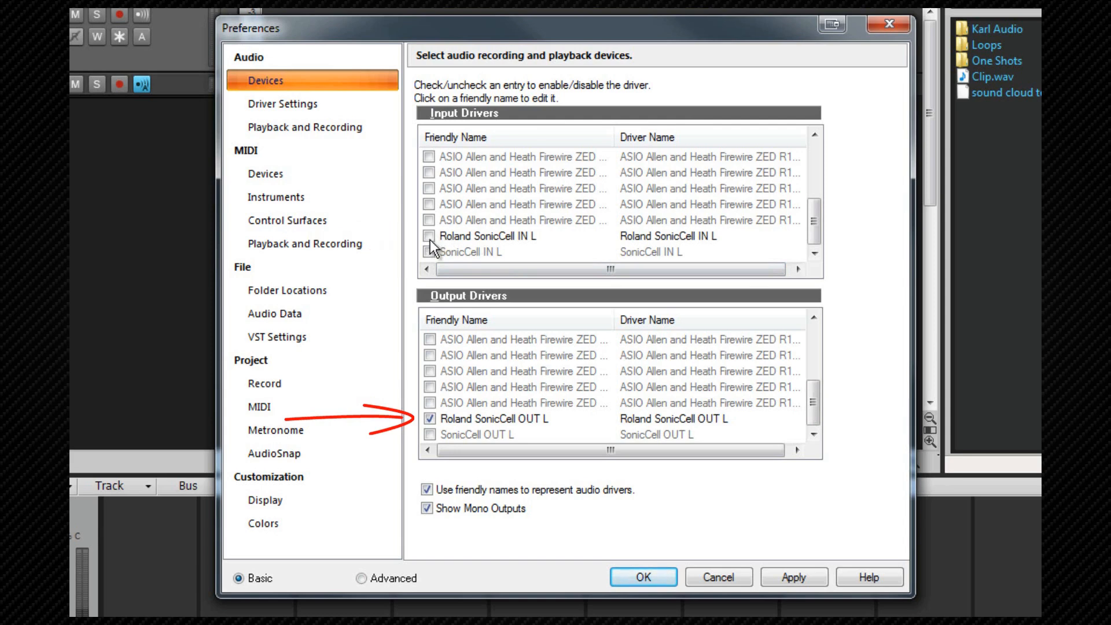
pyautogui.click(430, 418)
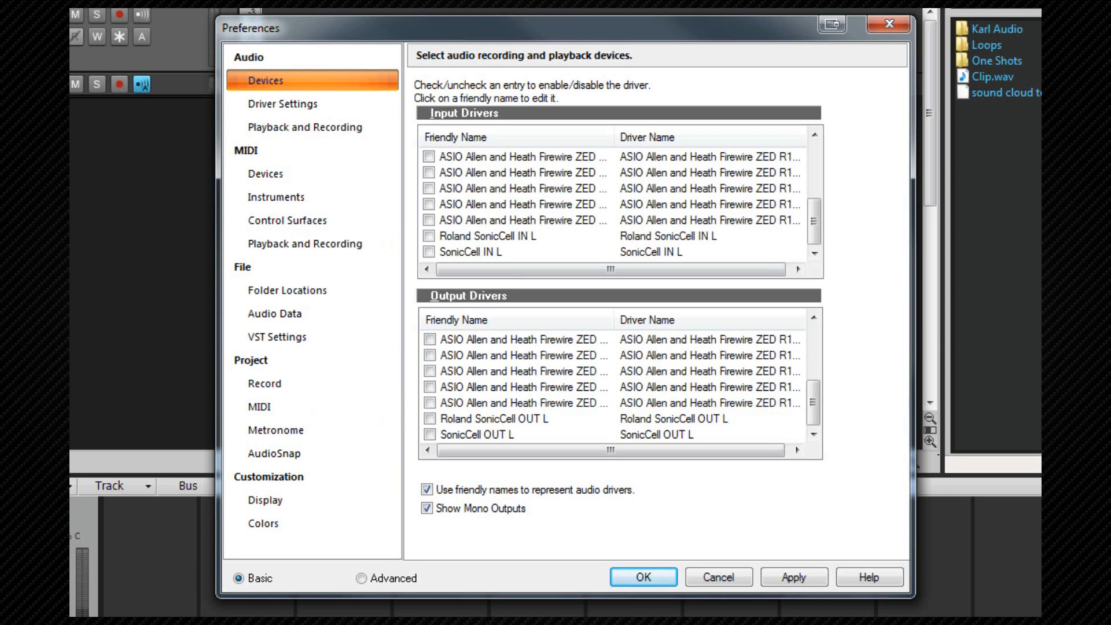
# Enable the first ASIO Allen and Heath Firewire ZED driver for both audio input and audio output.
pyautogui.click(429, 156)
pyautogui.click(429, 339)
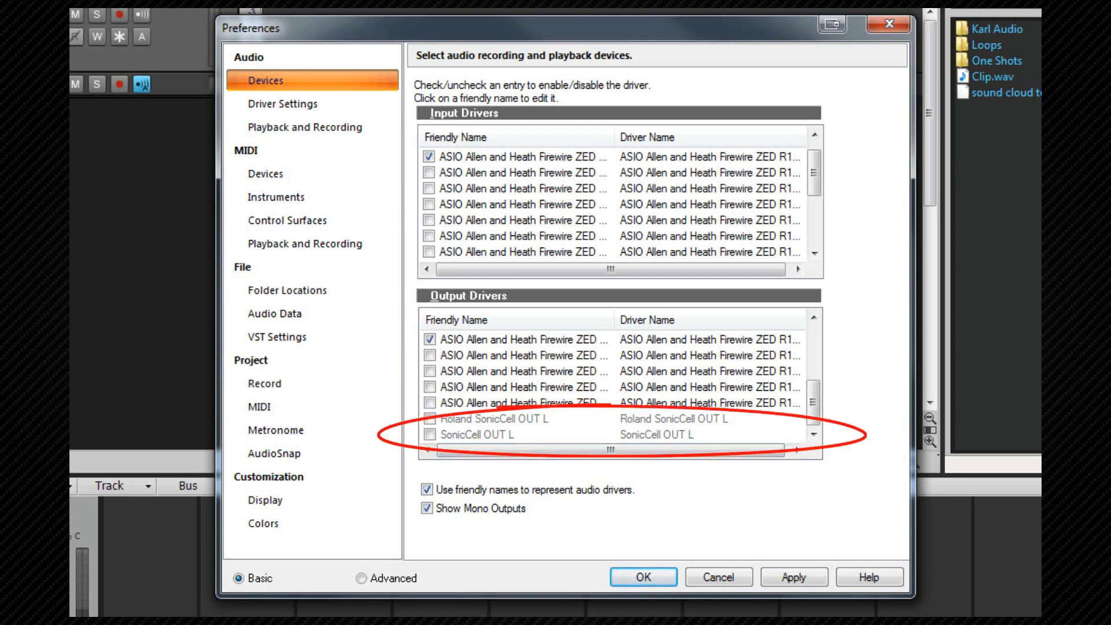
pyautogui.moveTo(818, 182); pyautogui.dragTo(809, 265)
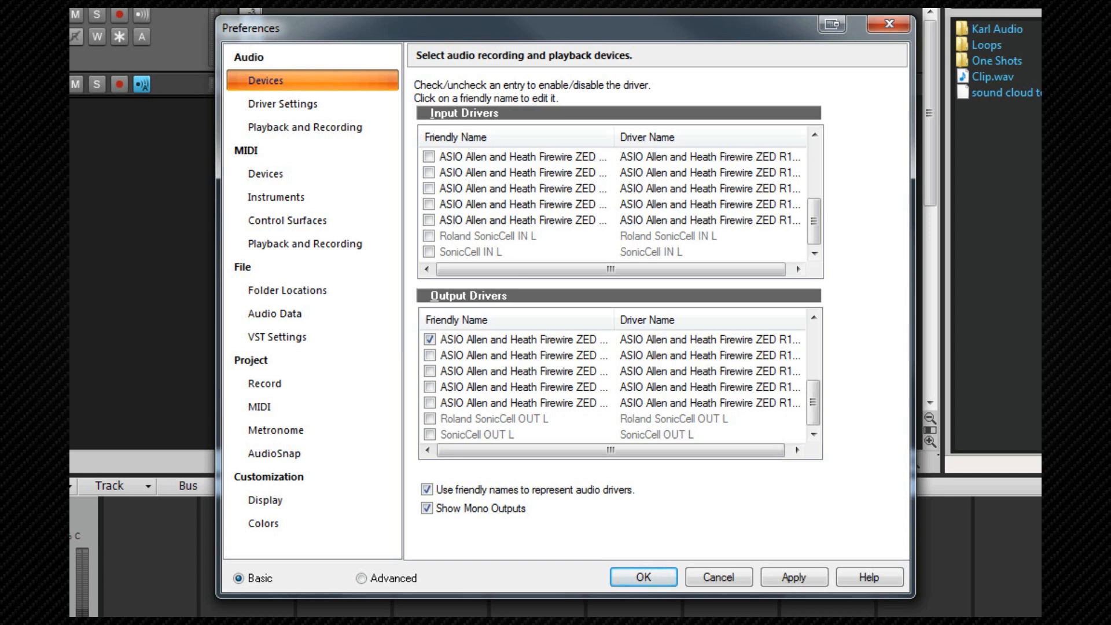
# Switch the audio driver mode to WDM/KS, apply it and run the Wave Profiler hardware test.
pyautogui.click(349, 127)
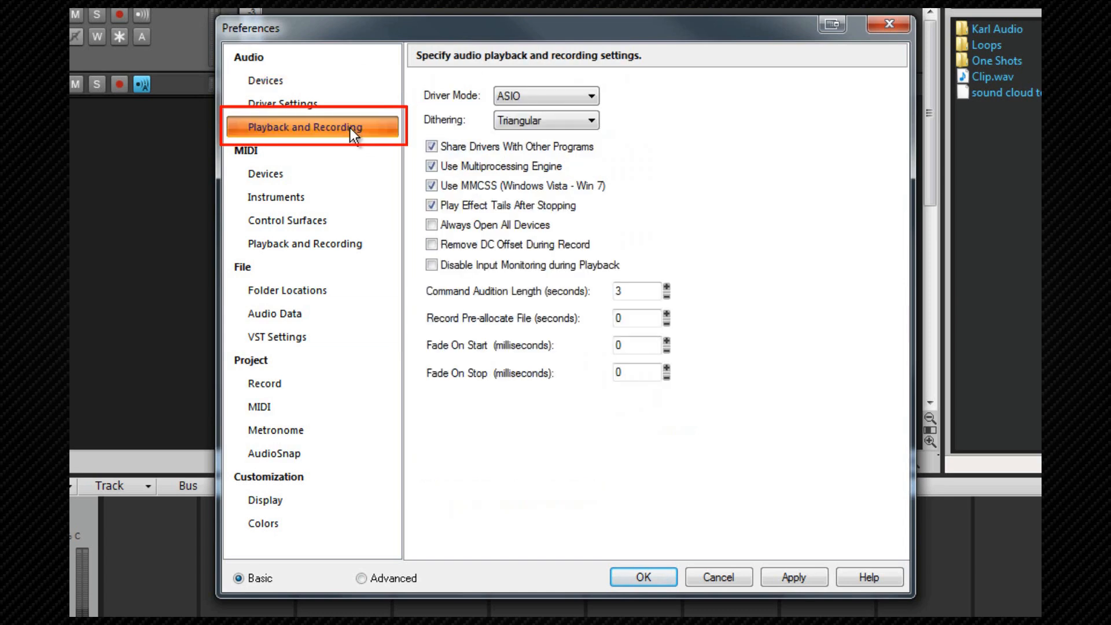
pyautogui.click(592, 97)
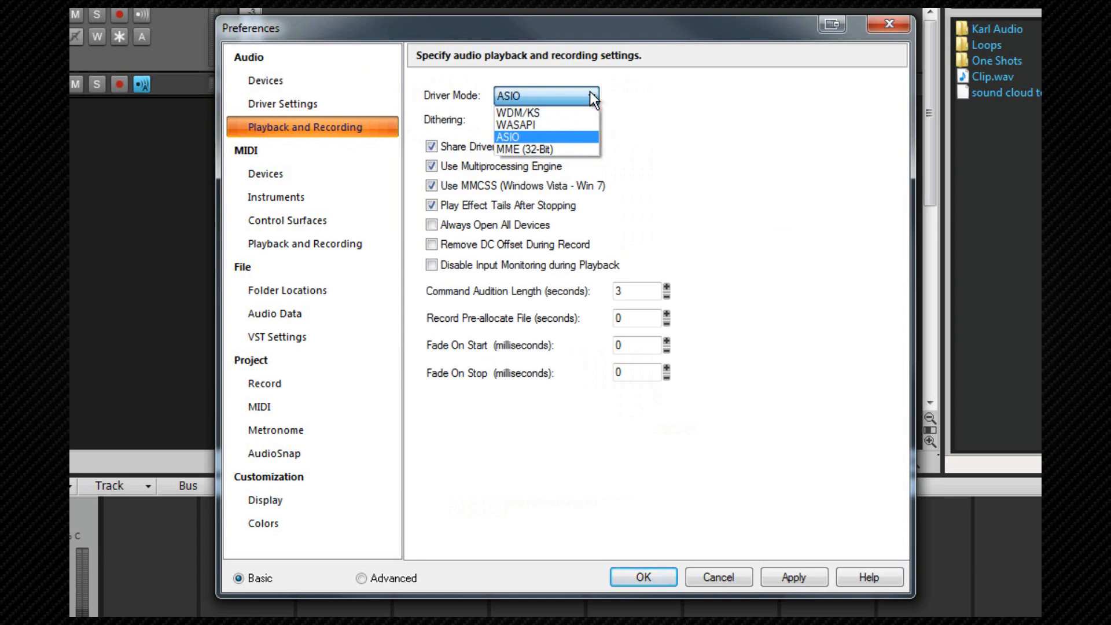
pyautogui.click(569, 114)
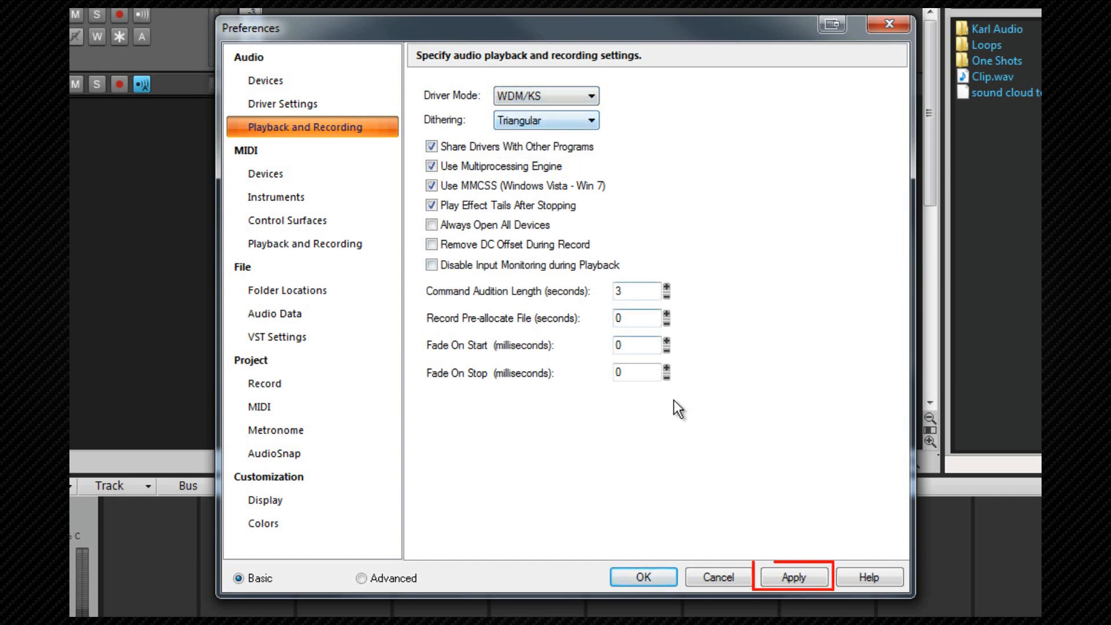
pyautogui.click(788, 572)
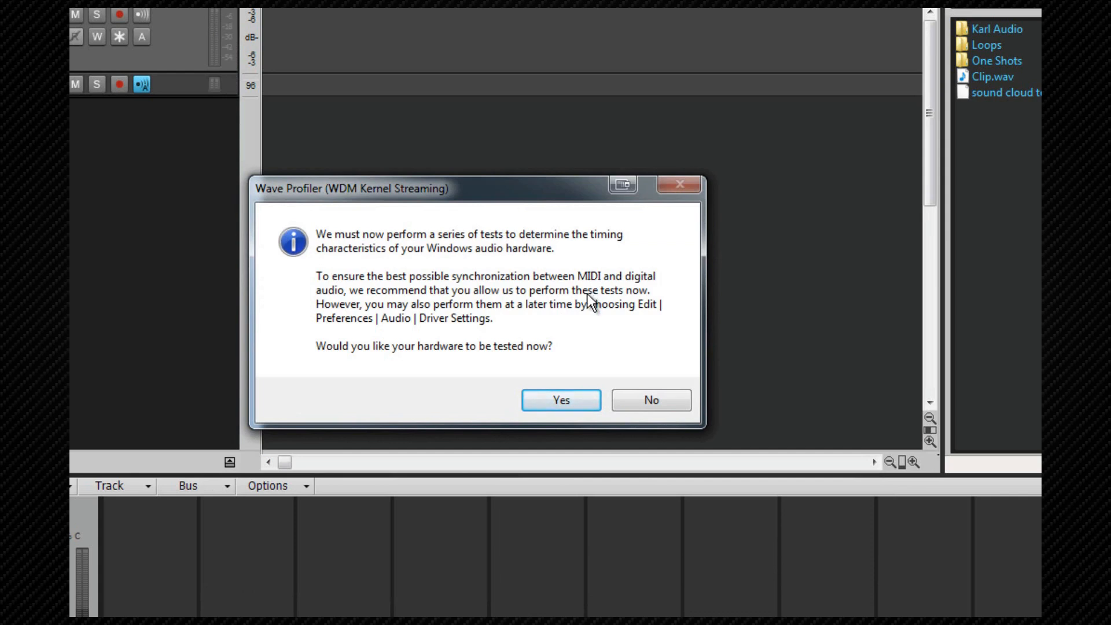
pyautogui.click(569, 401)
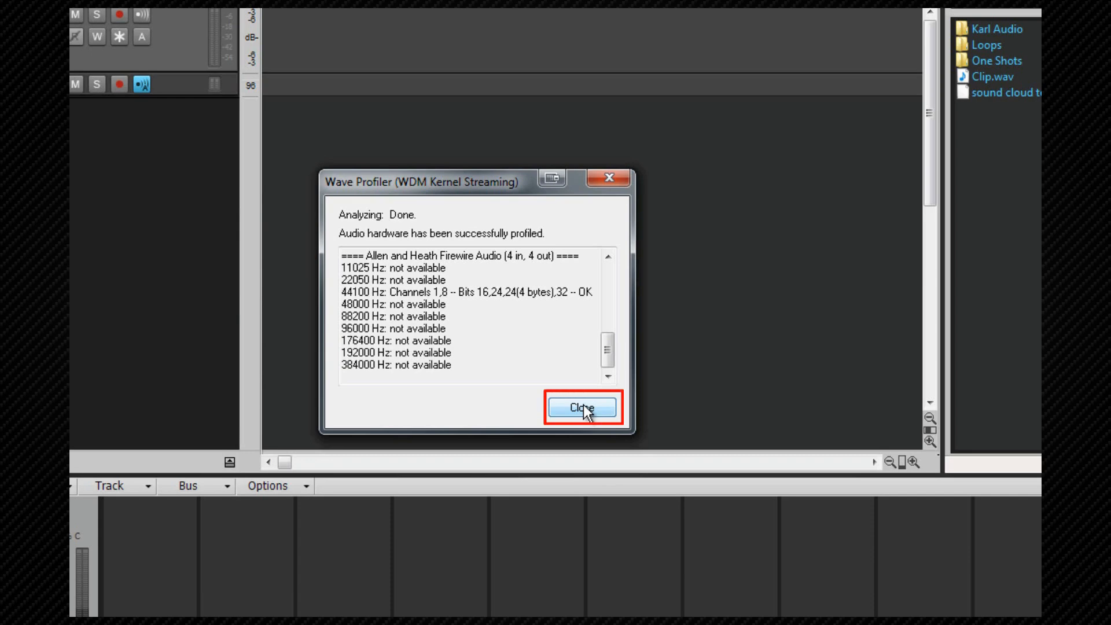
pyautogui.click(581, 408)
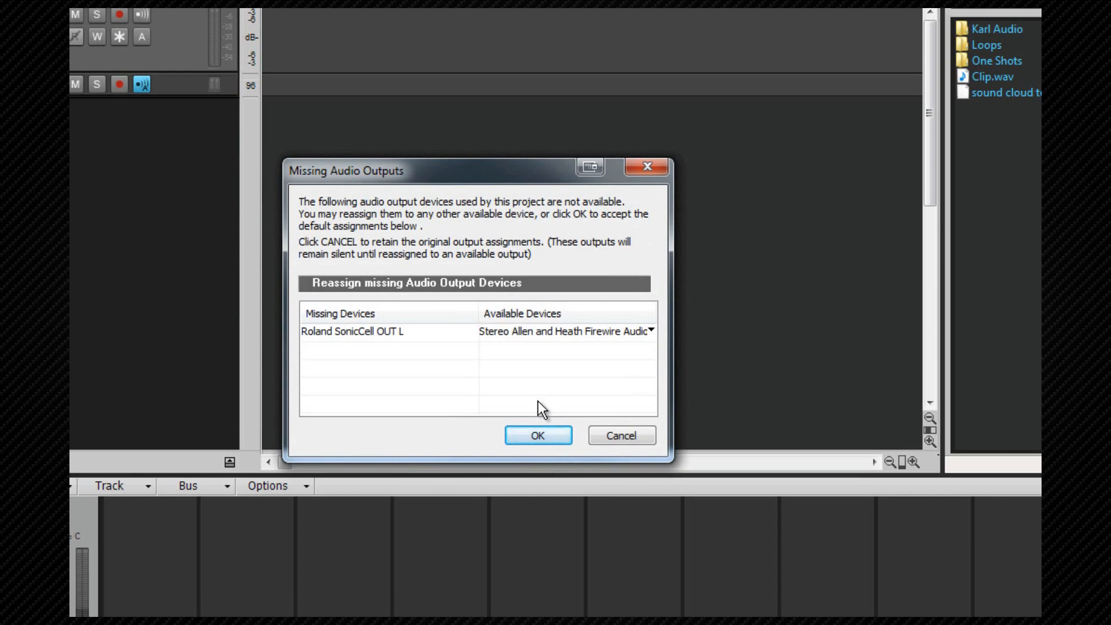
# Reassign the missing Roland SonicCell output to Stereo Allen and Heath Firewire Audio 1/2 and review the audio devices available under WDM/KS.
pyautogui.click(650, 333)
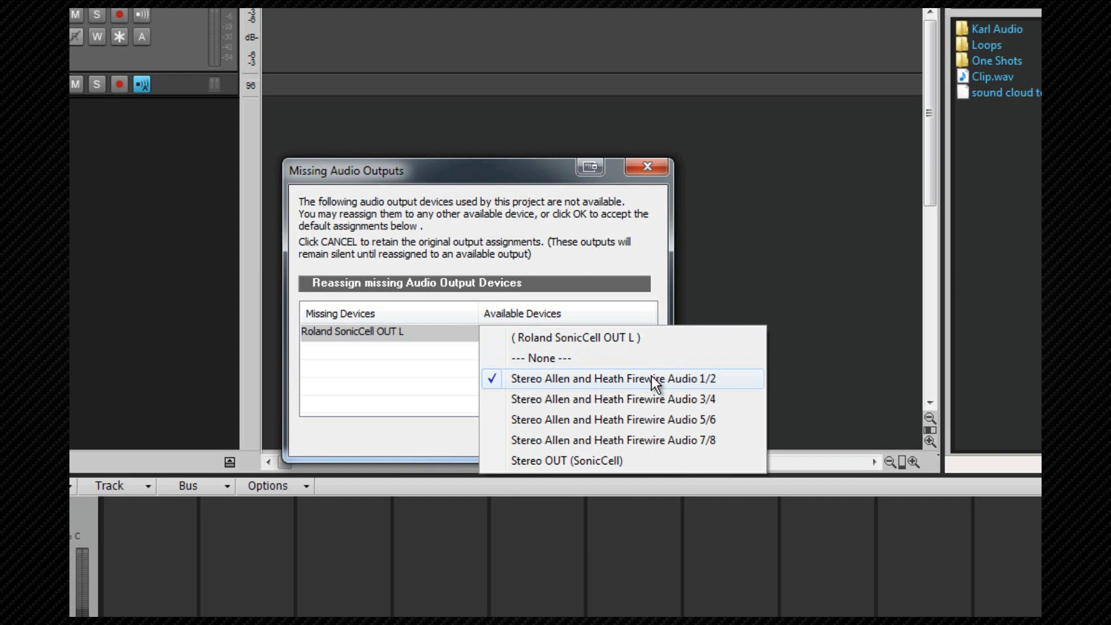
pyautogui.click(613, 266)
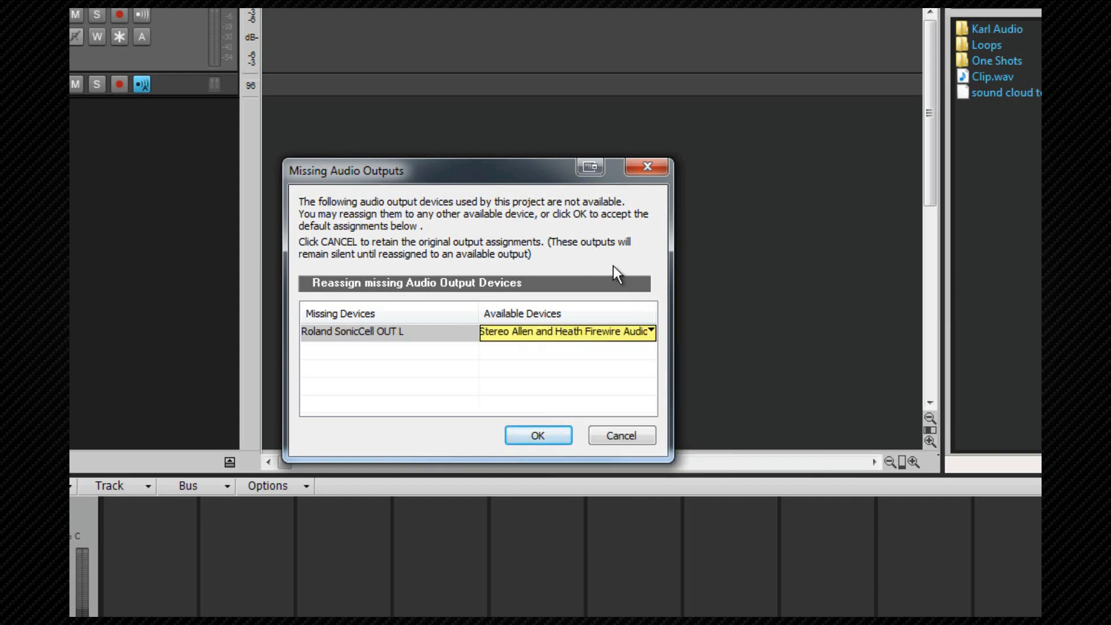
pyautogui.click(538, 435)
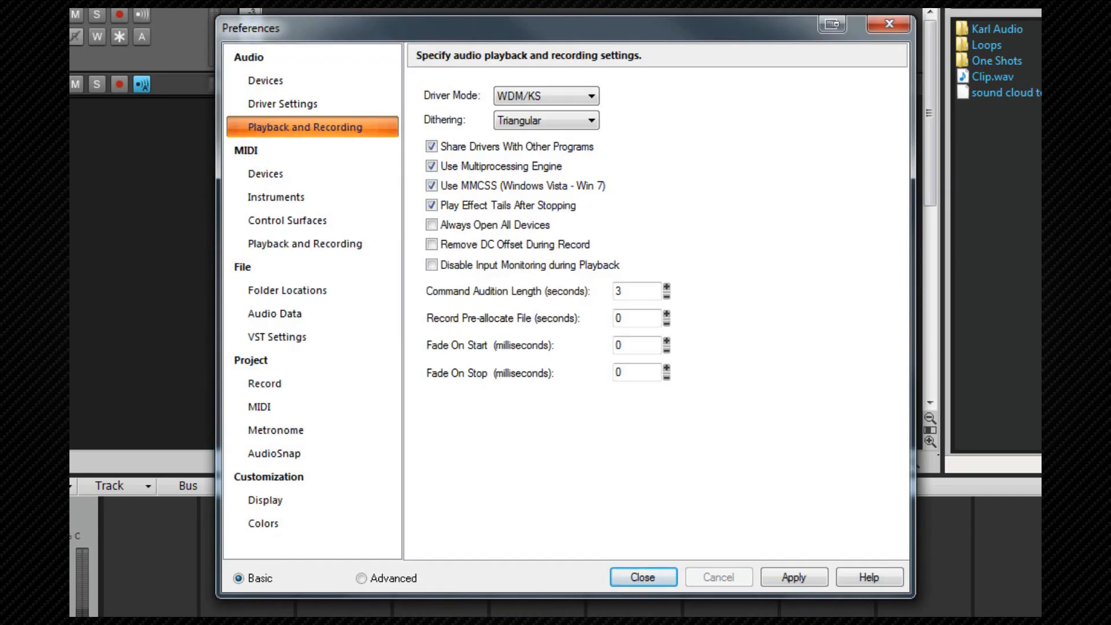
pyautogui.click(262, 85)
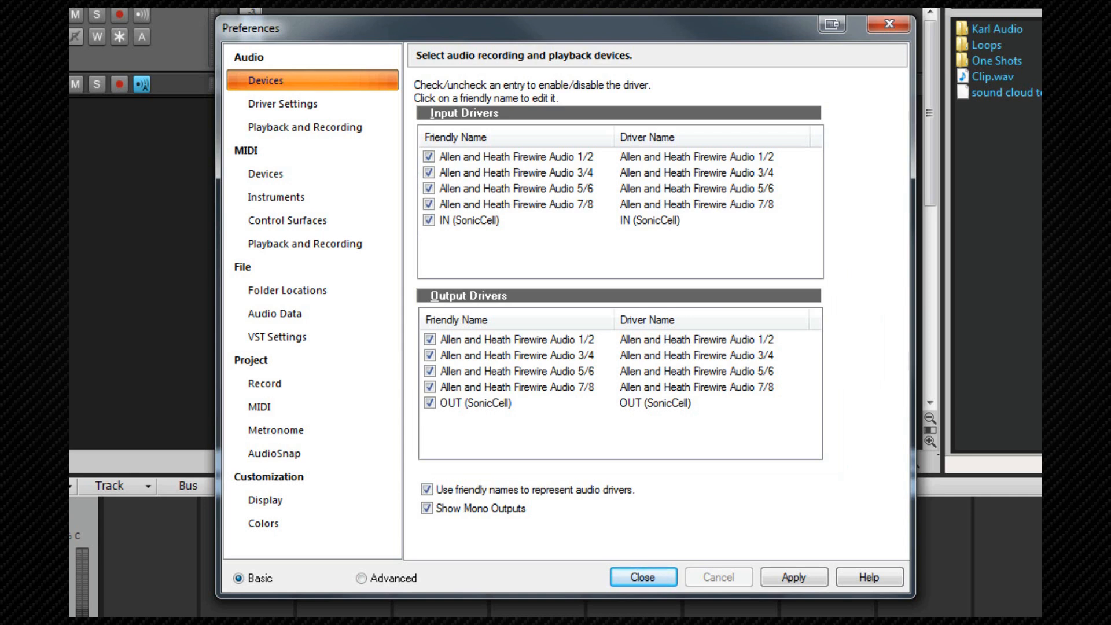
# Set the audio driver mode back to ASIO, apply it and accept the default reassignment of the missing output.
pyautogui.click(352, 129)
pyautogui.click(588, 96)
pyautogui.click(529, 136)
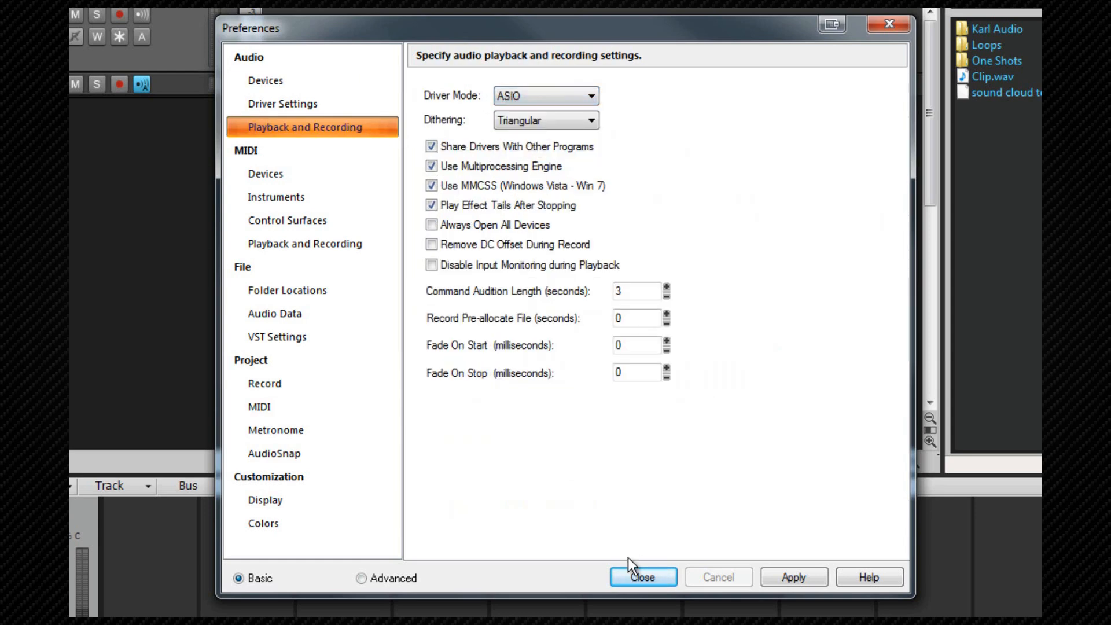
pyautogui.click(793, 577)
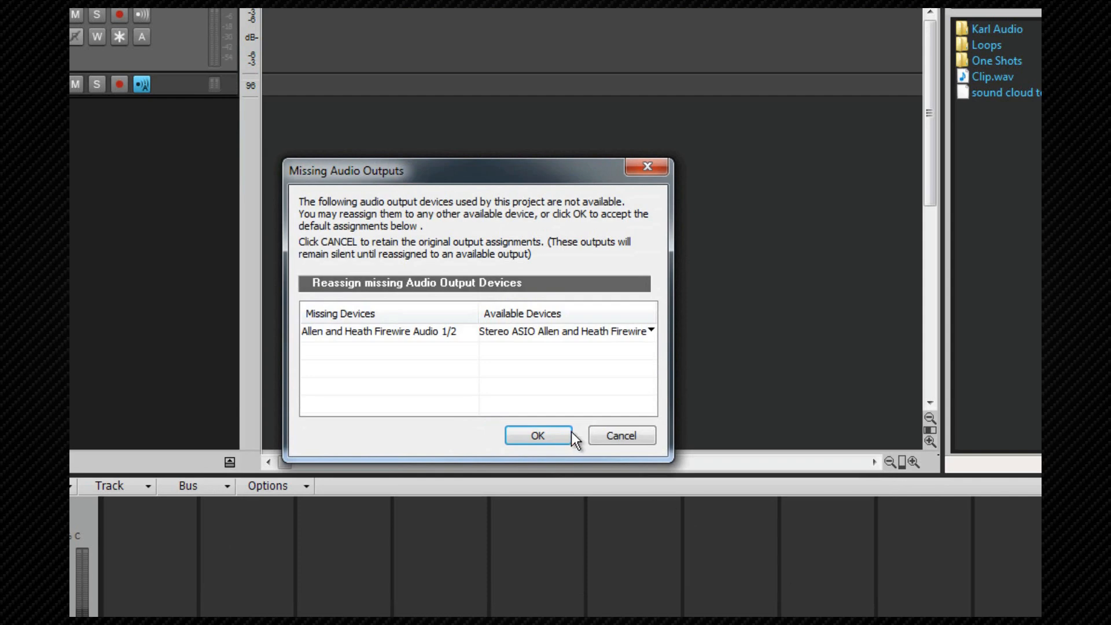
pyautogui.click(558, 436)
# Enable all remaining ASIO Allen and Heath Firewire ZED input drivers in the audio devices, leaving both SonicCell inputs disabled.
pyautogui.click(282, 84)
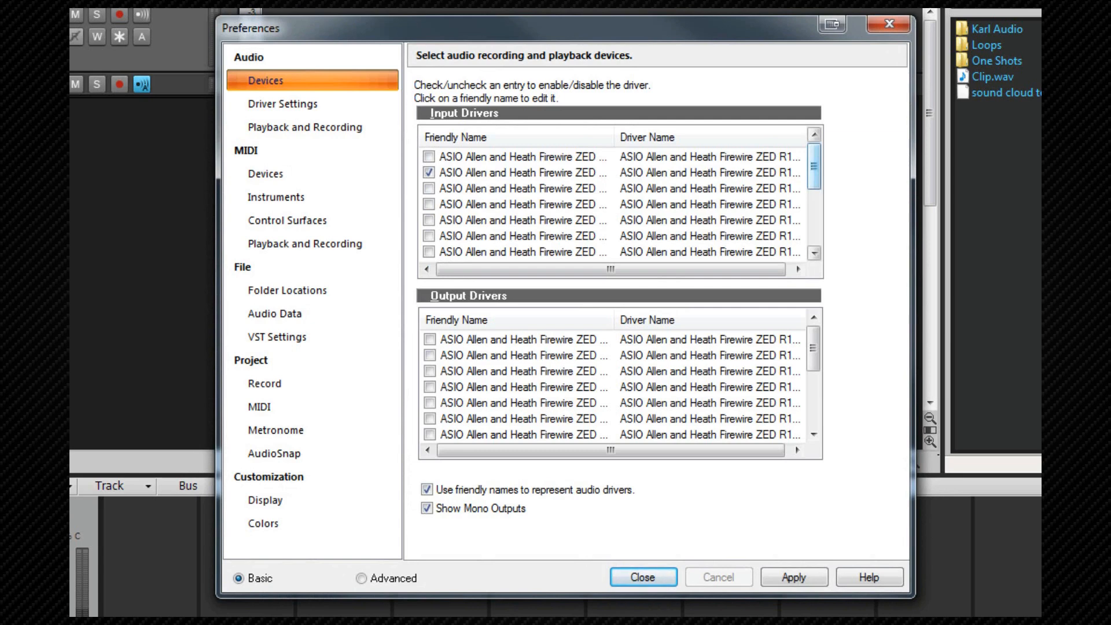
pyautogui.click(429, 157)
pyautogui.click(429, 189)
pyautogui.click(429, 204)
pyautogui.click(429, 220)
pyautogui.click(429, 236)
pyautogui.click(429, 252)
pyautogui.moveTo(814, 168); pyautogui.dragTo(814, 200)
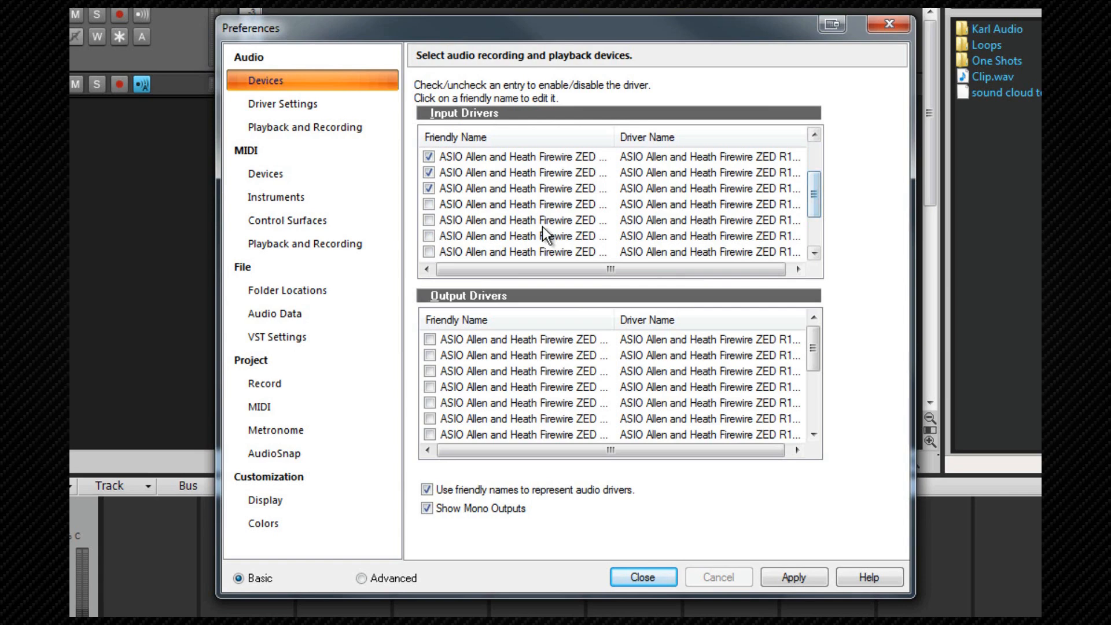
pyautogui.click(428, 204)
pyautogui.click(429, 219)
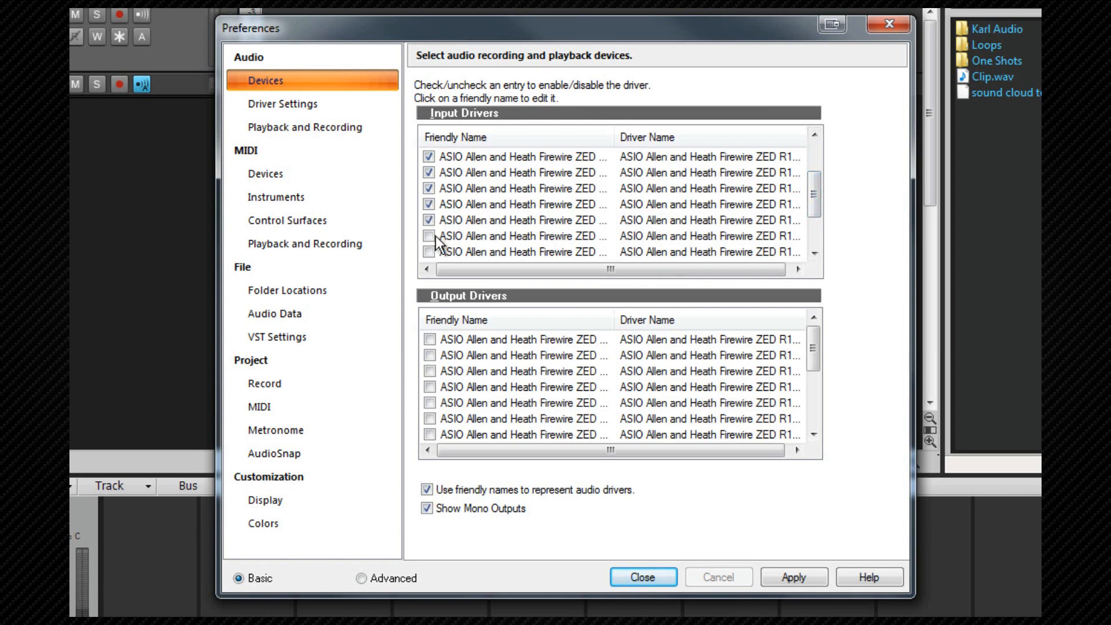
pyautogui.click(435, 236)
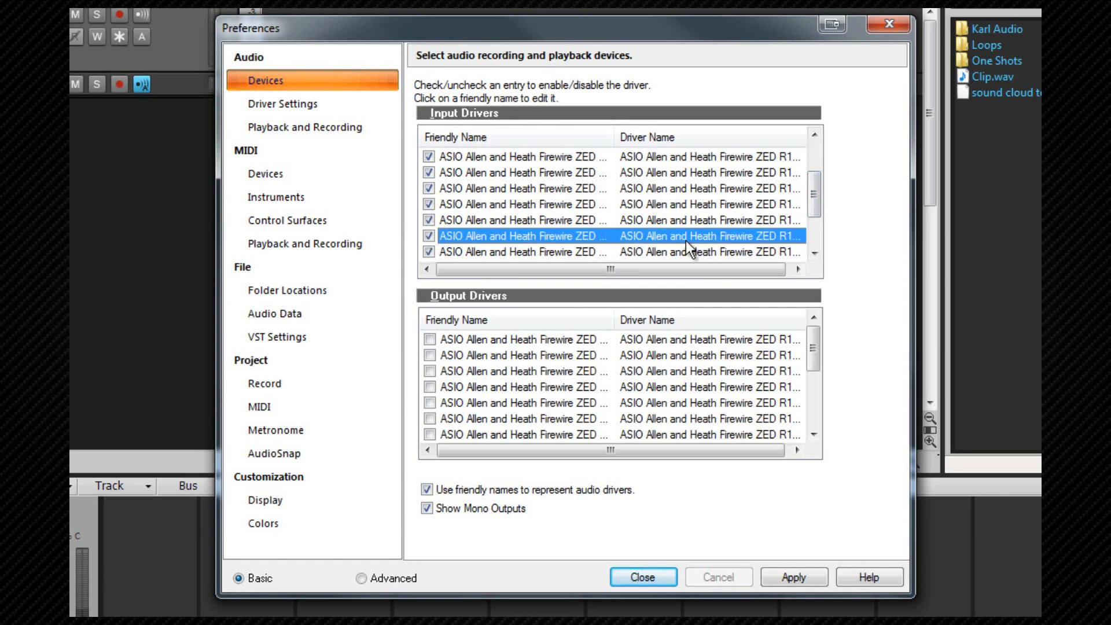
pyautogui.moveTo(810, 186); pyautogui.dragTo(809, 214)
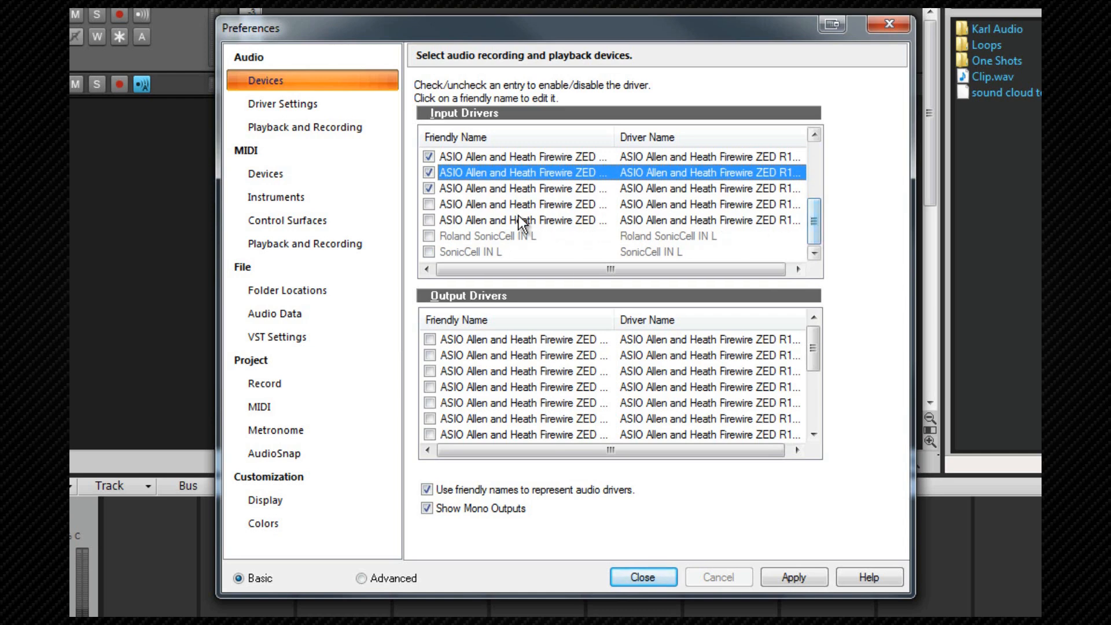
pyautogui.click(429, 219)
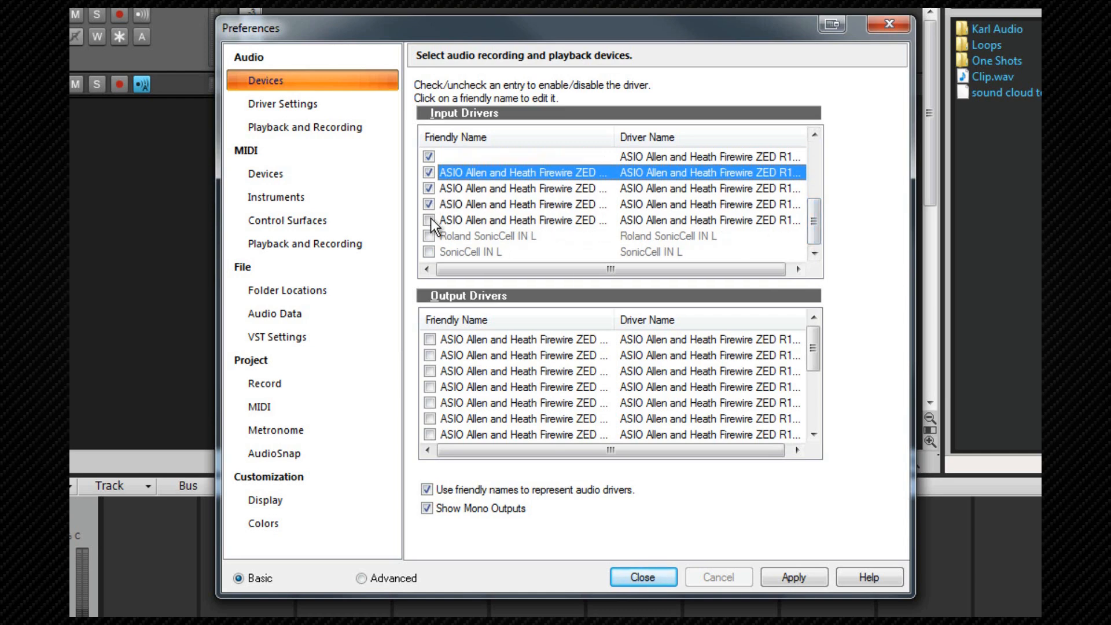
# Enable the ASIO Allen and Heath Firewire ZED output drivers.
pyautogui.click(429, 339)
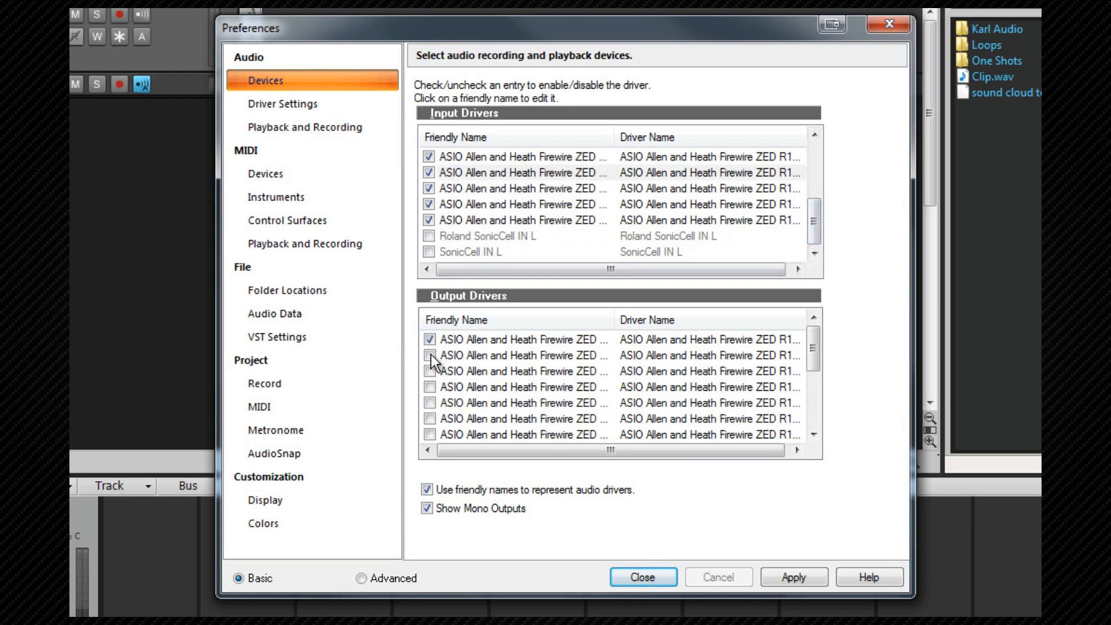
pyautogui.scroll(-1, 803, 346)
pyautogui.click(430, 386)
pyautogui.click(430, 402)
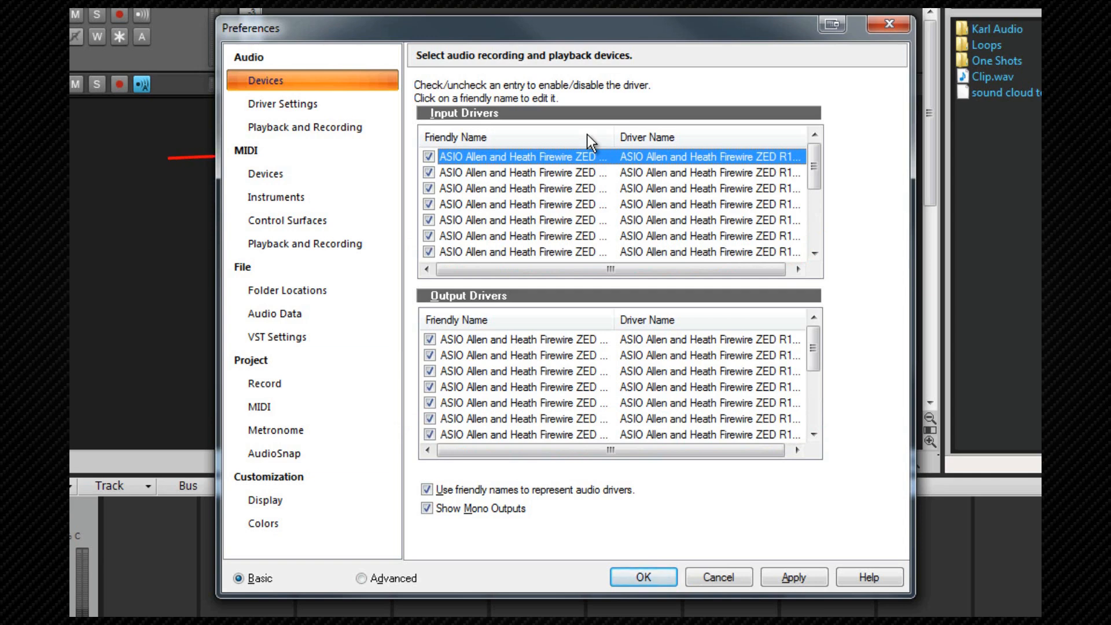
# Change the friendly name of the first input driver to "ZED 1/2".
pyautogui.click(497, 153)
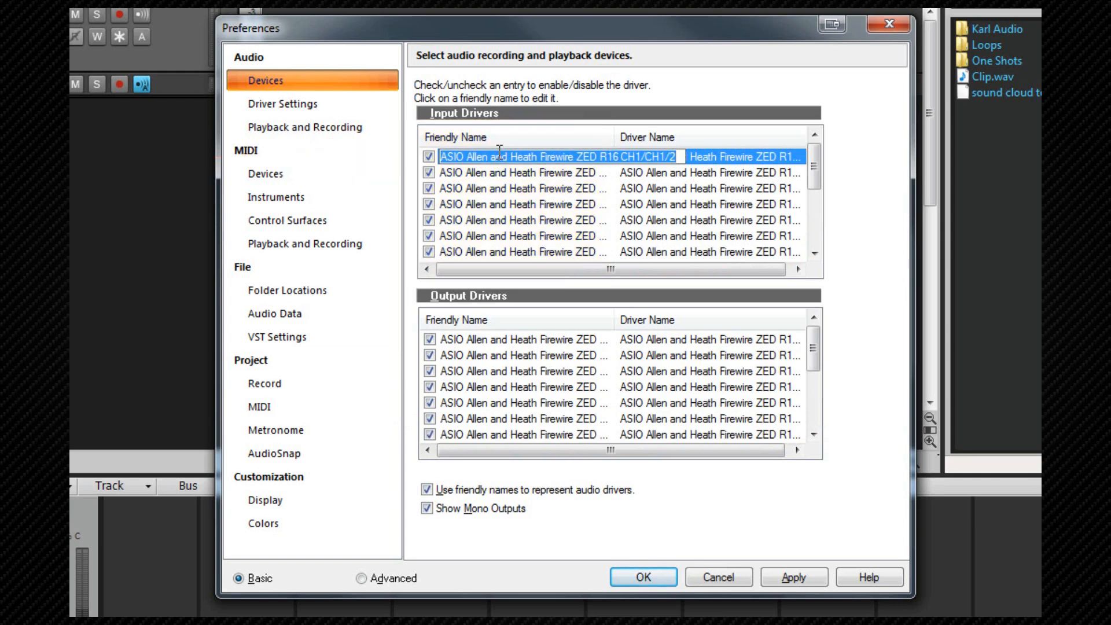
pyautogui.write('ZED ')
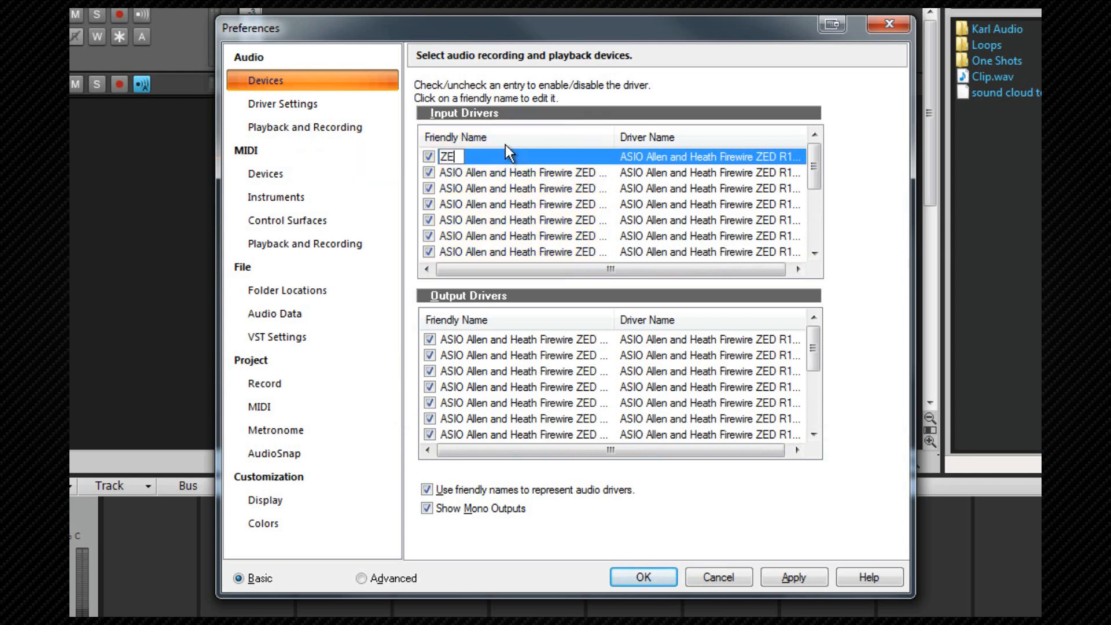
pyautogui.write('1/2')
pyautogui.press('Return')
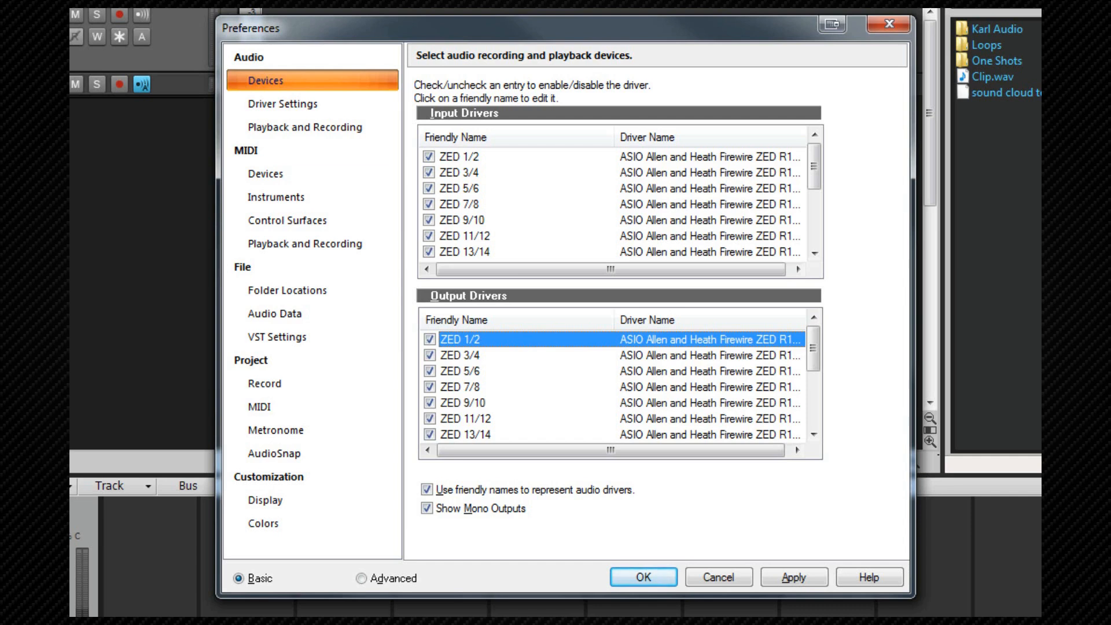
# In the audio driver settings, enable the 64-bit Double Precision Engine and keep the default sampling rate at 44100.
pyautogui.click(297, 104)
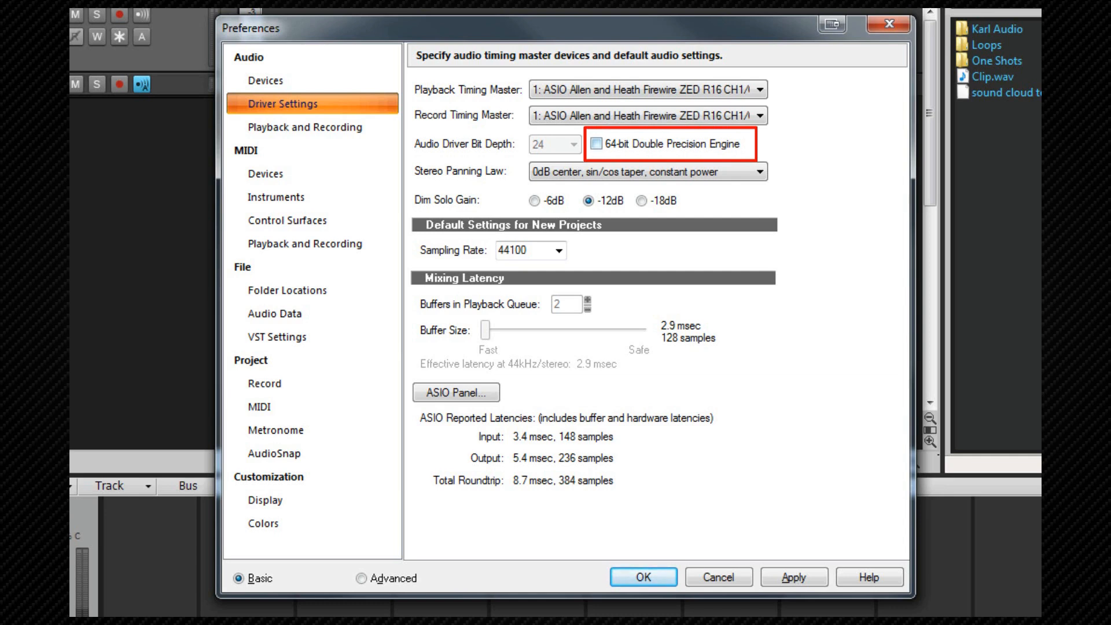
pyautogui.click(596, 143)
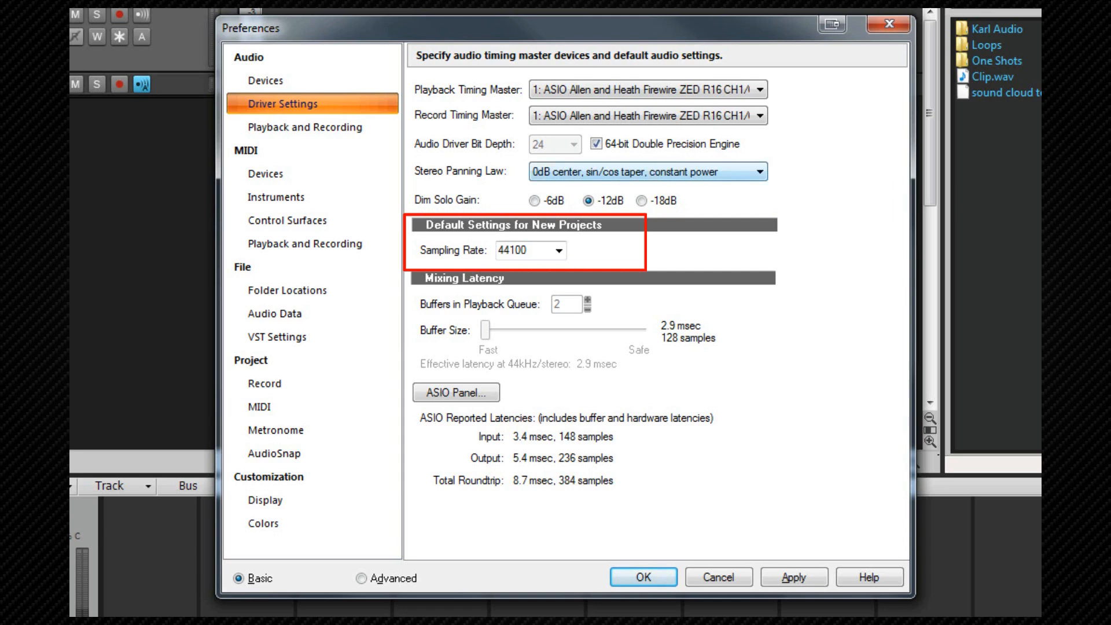
pyautogui.click(557, 252)
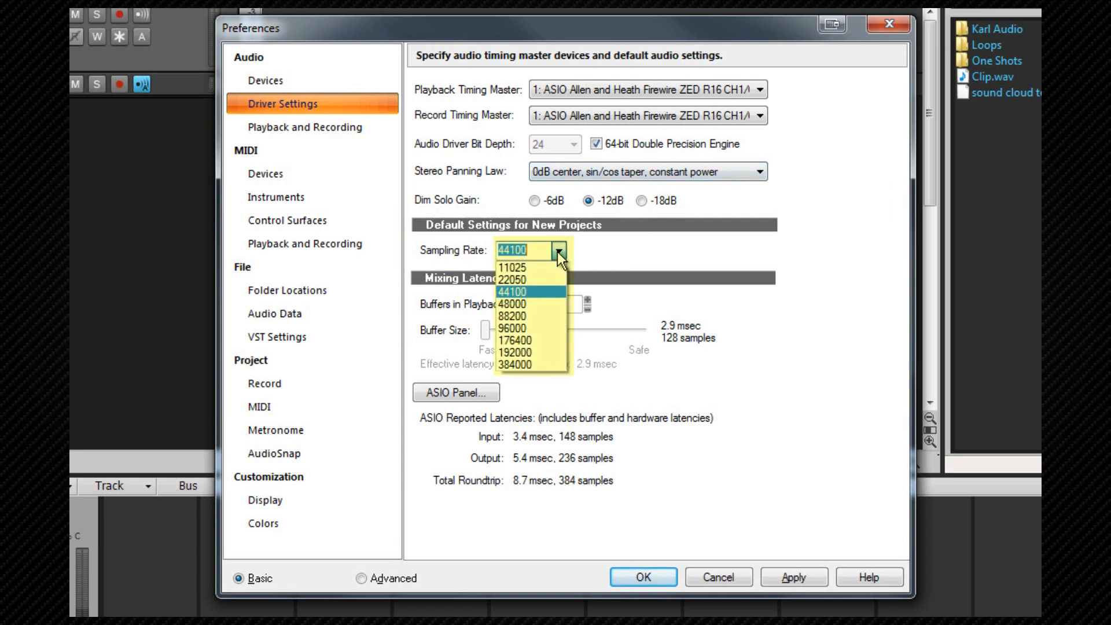
pyautogui.click(629, 248)
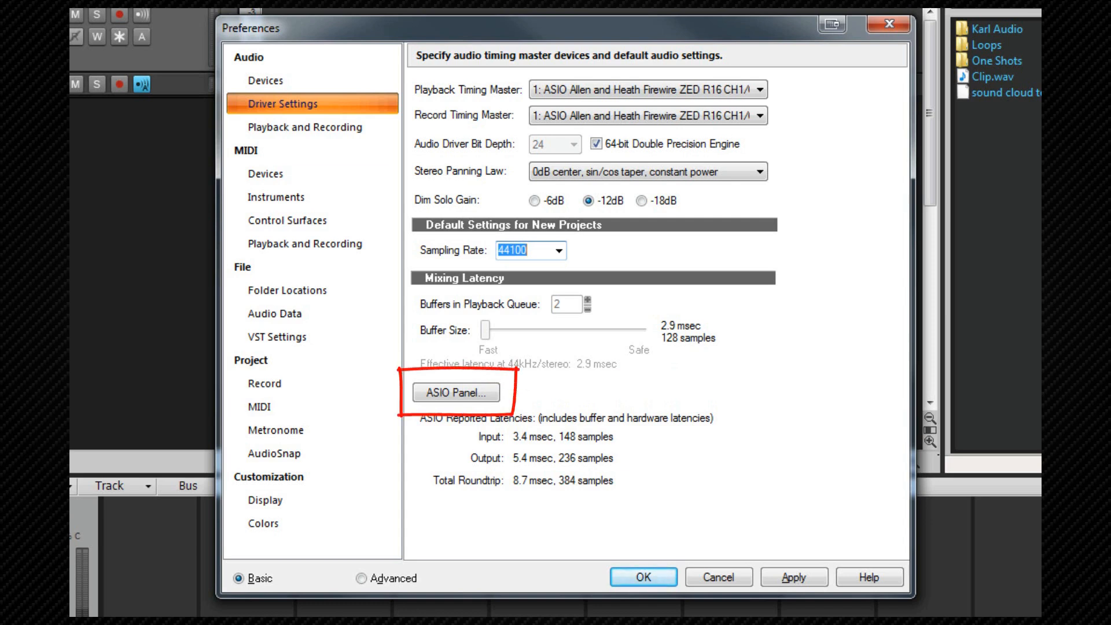
# Open the audio interface's ASIO control panel from the driver settings.
pyautogui.click(496, 394)
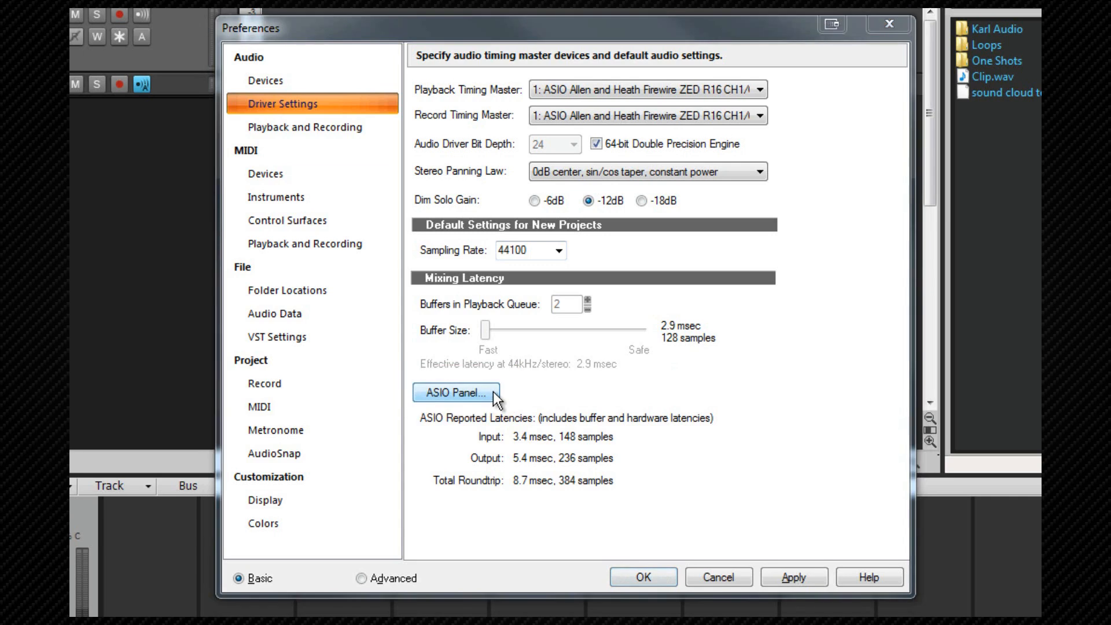